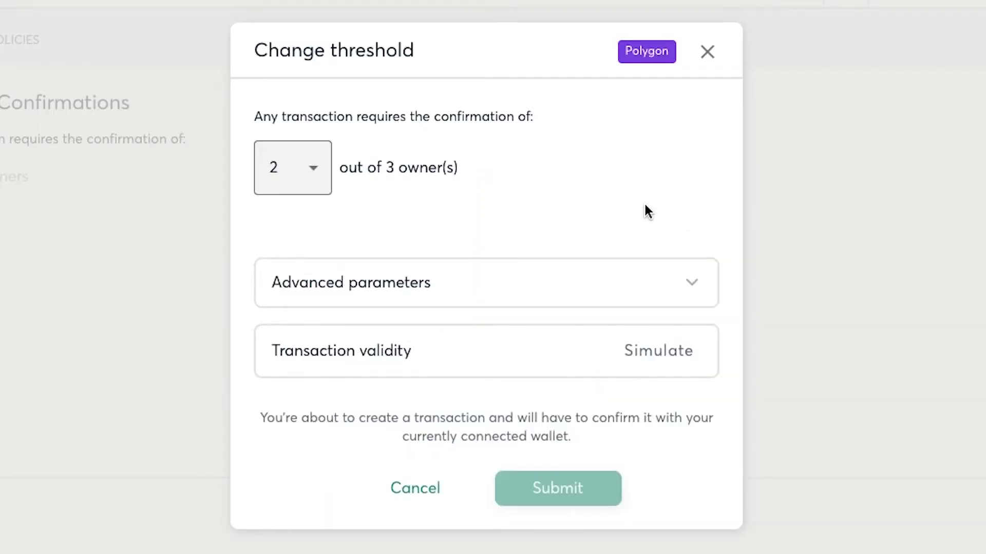
- Try a confirmation threshold of 1 owner for the Polygon Safe and change it to 3 out of 3 owners
click(316, 164)
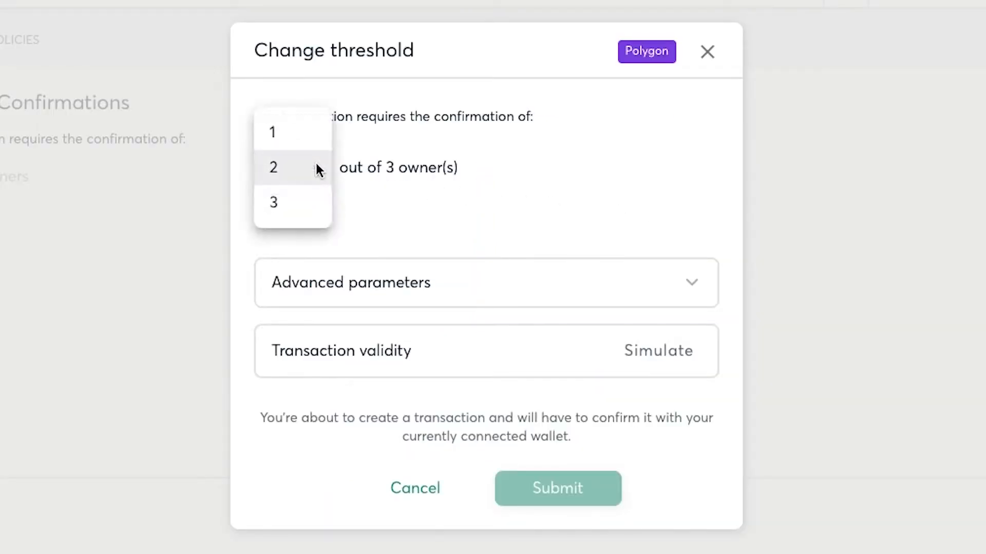
click(305, 135)
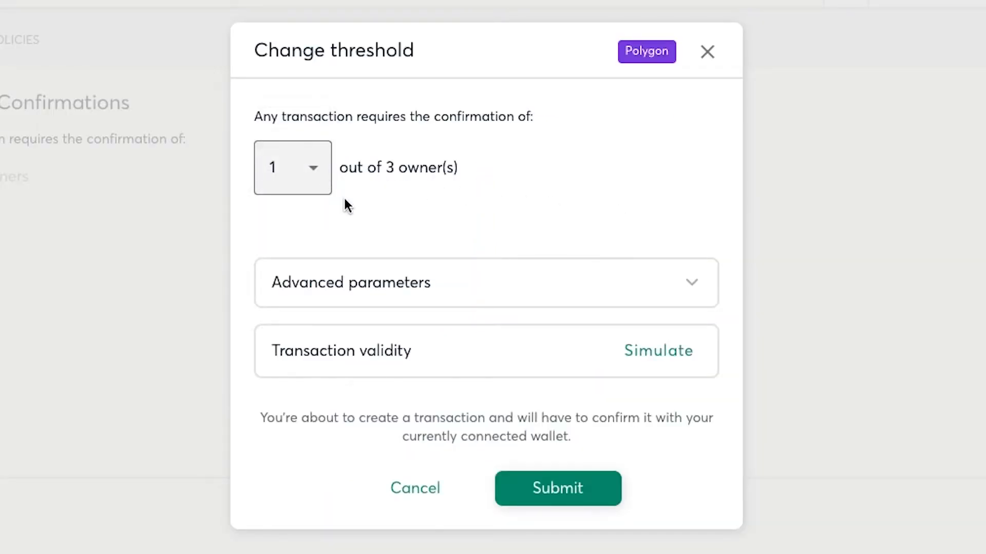
click(314, 183)
click(318, 239)
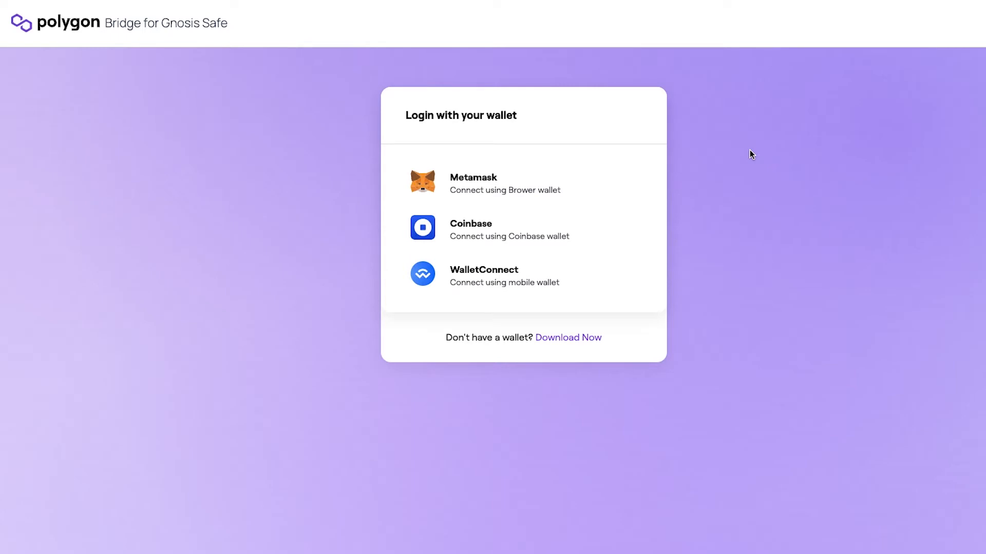
- Switch to the Polygon Bridge for Gnosis Safe, log in with the Metamask wallet and open the Safe chooser
click(575, 181)
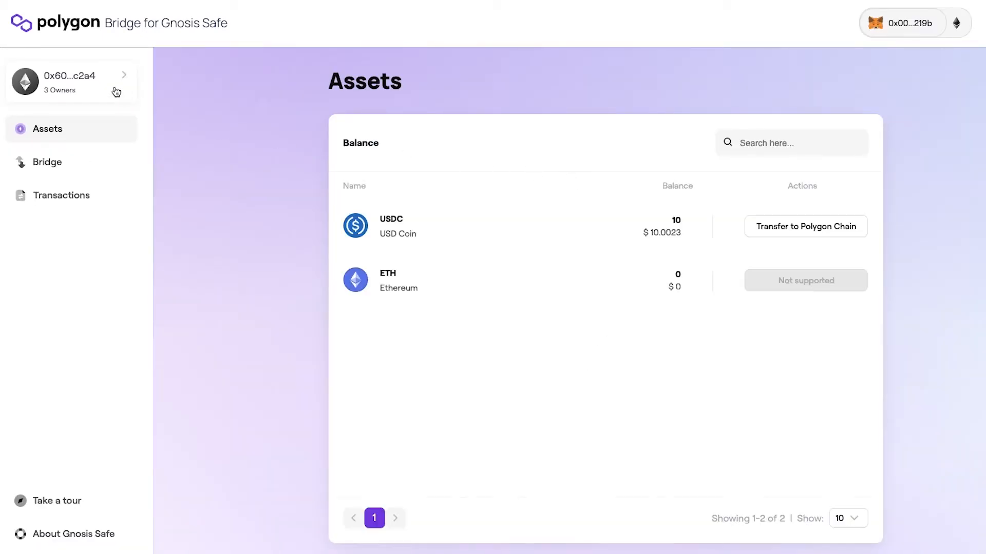
click(116, 92)
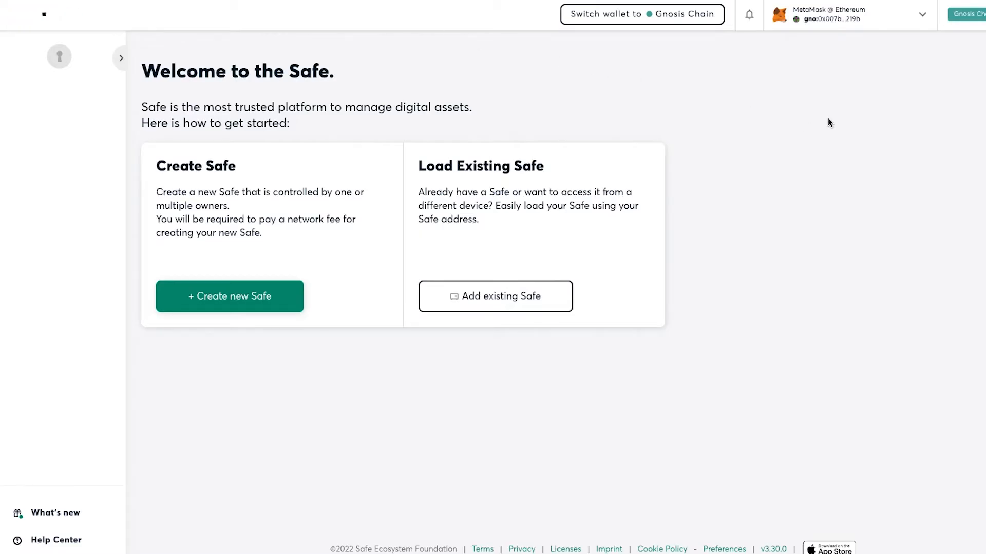
- Switch to the Safe app, keep Gnosis Chain as the network and start creating a new Safe
click(982, 19)
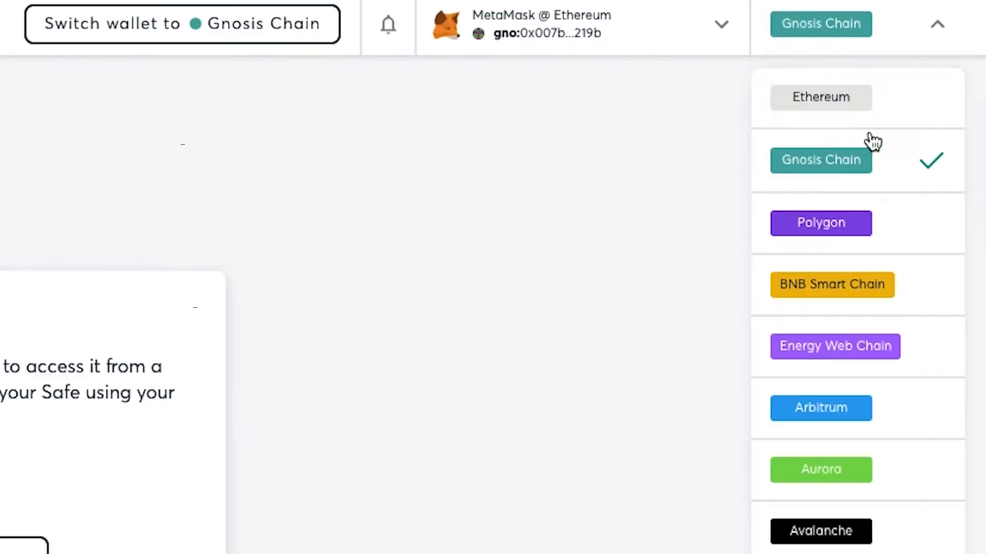
click(973, 81)
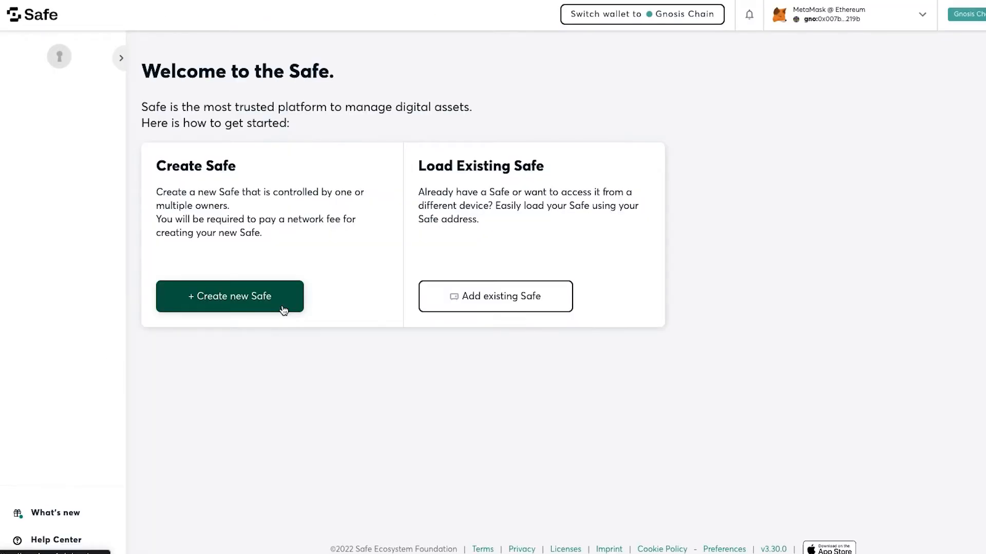
click(283, 308)
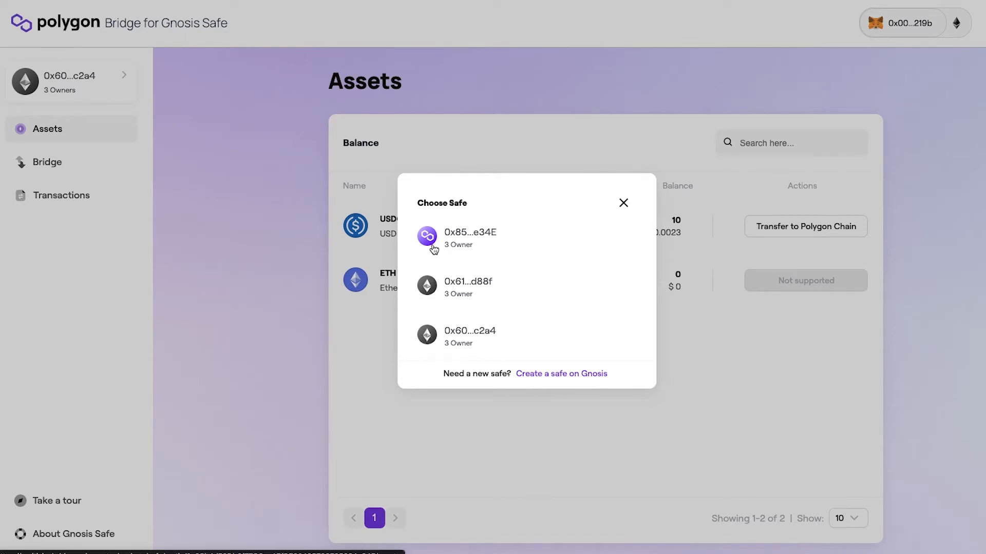
- In the Polygon bridge, choose the second Ethereum Safe and set up a transfer of the maximum 10 USDC to the Polygon Safe
click(504, 335)
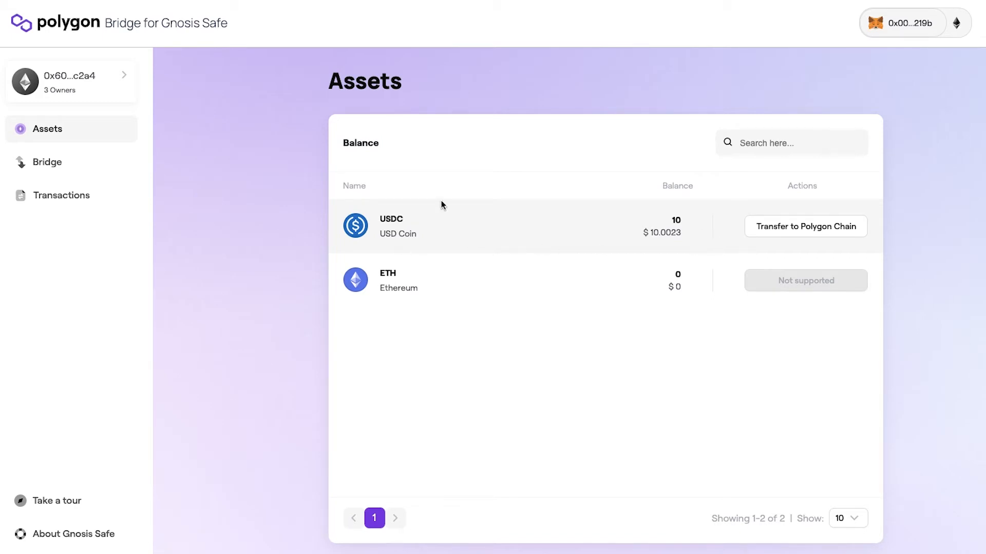
click(795, 234)
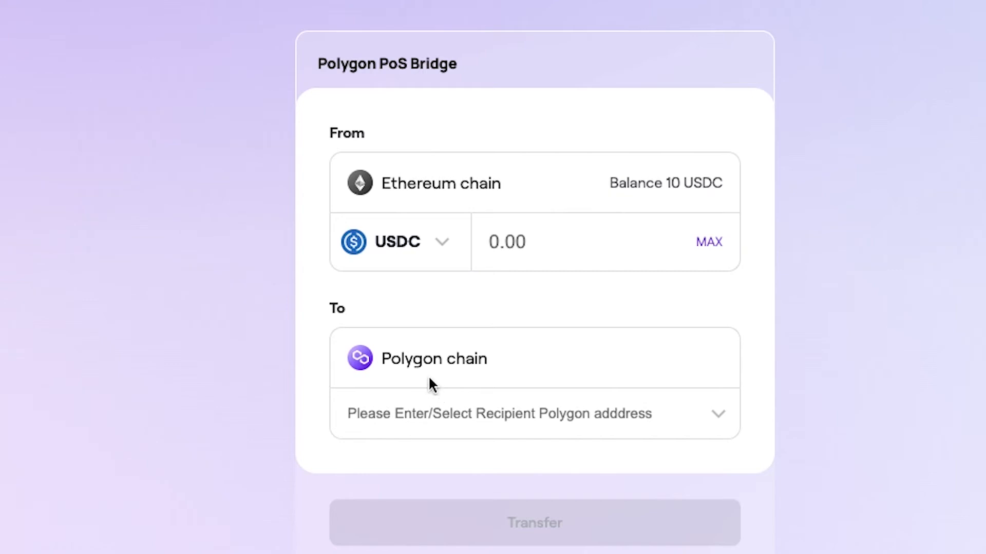
click(709, 242)
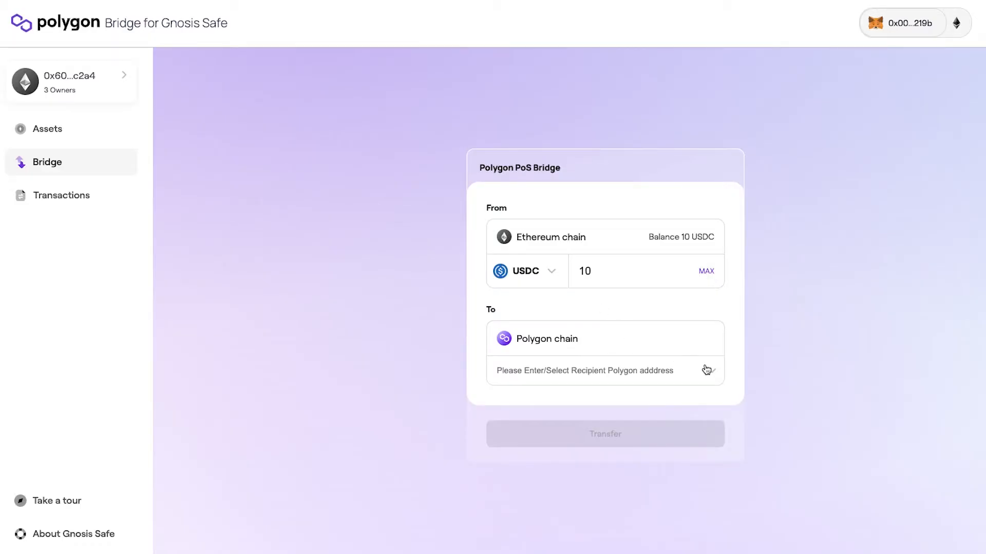
click(708, 371)
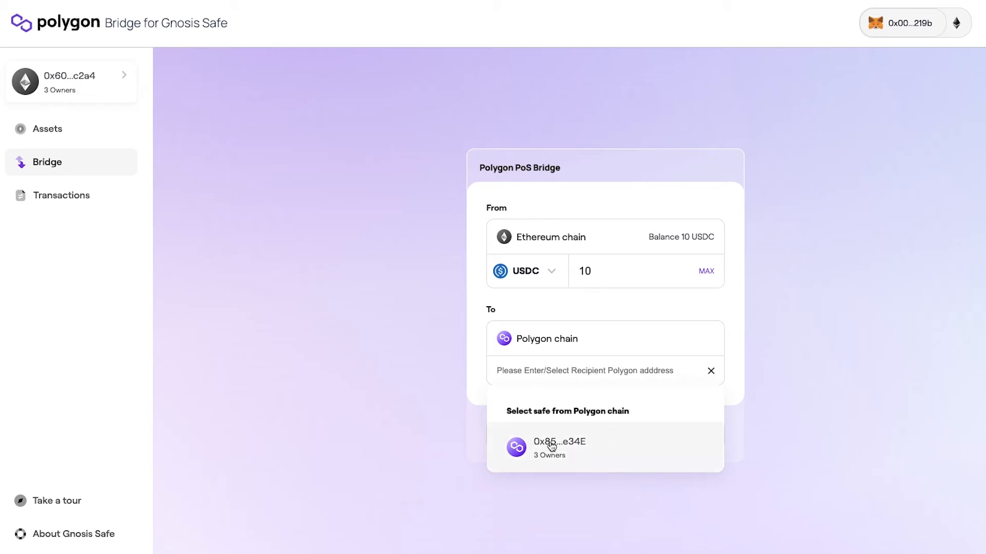
click(576, 446)
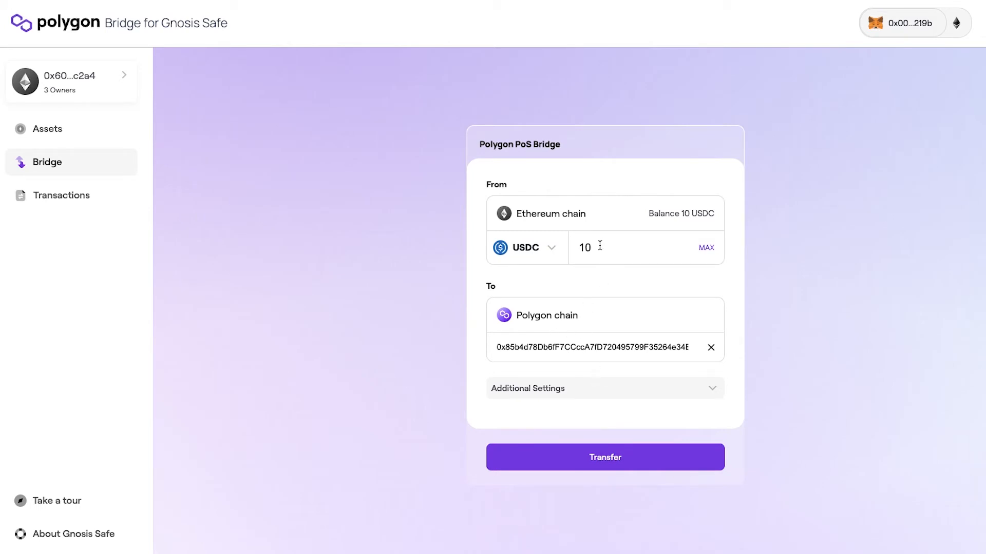
- Show the additional nonce setting, and submit and confirm the 10 USDC transfer from Ethereum to Polygon
click(610, 389)
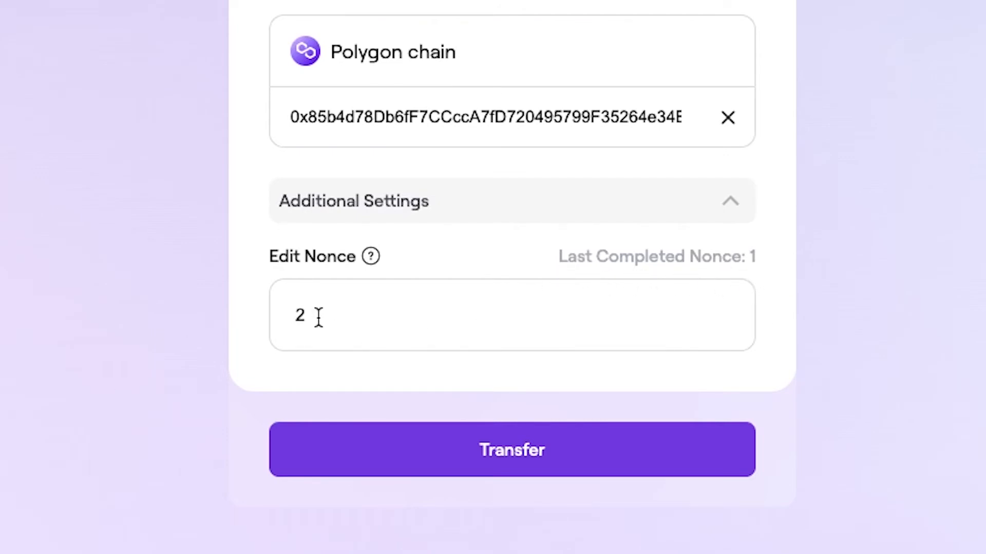
click(638, 450)
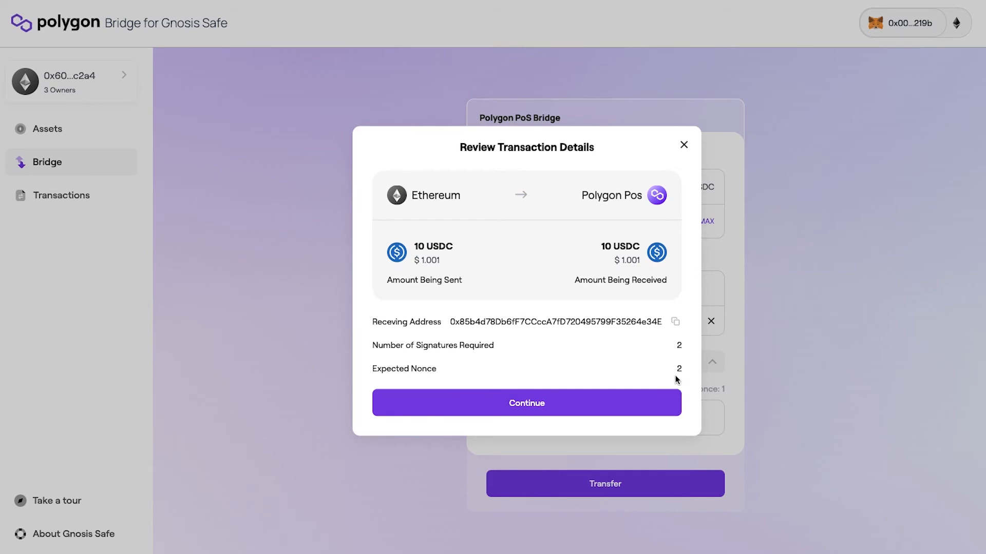
click(663, 404)
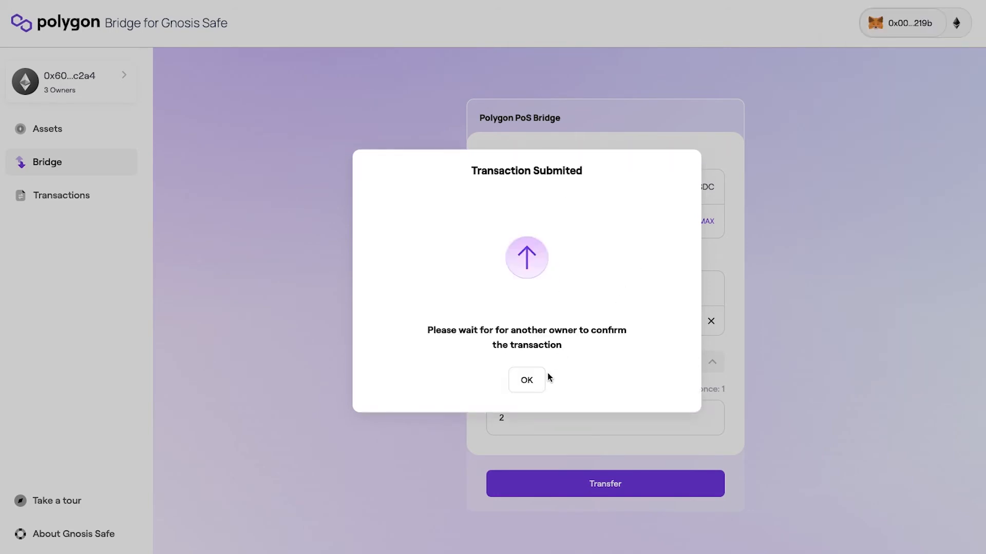
click(537, 384)
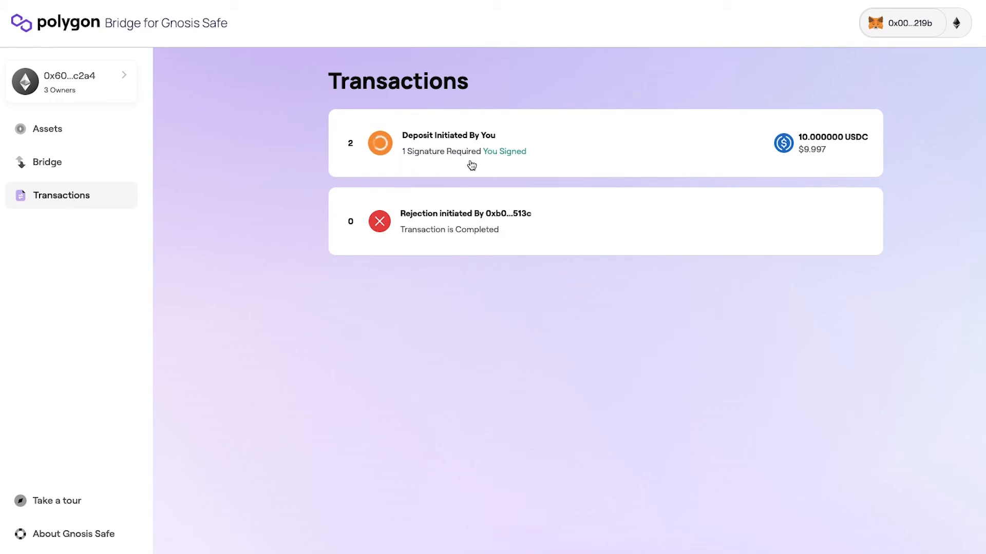
- Sign the pending 10 USDC deposit with another owner's wallet and execute the transaction
click(551, 166)
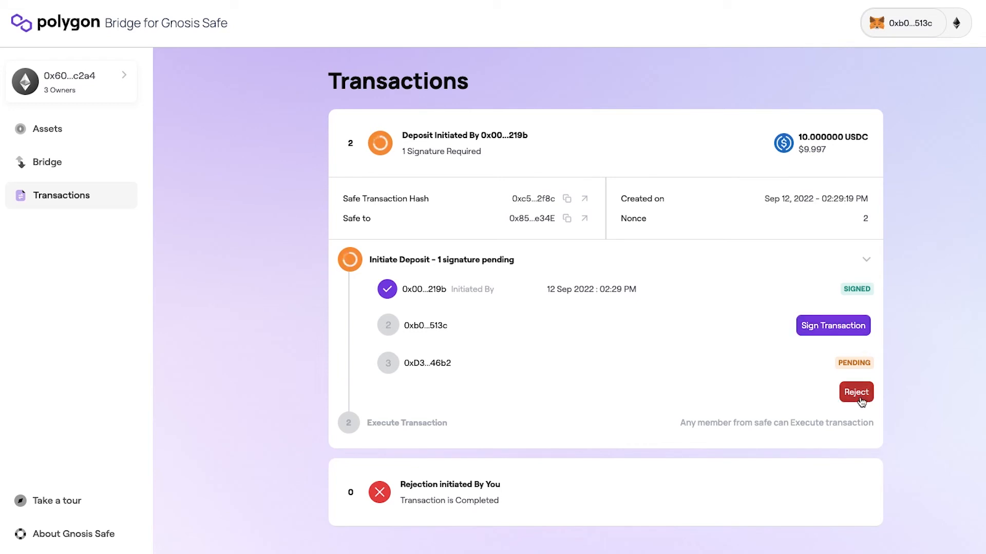
click(859, 332)
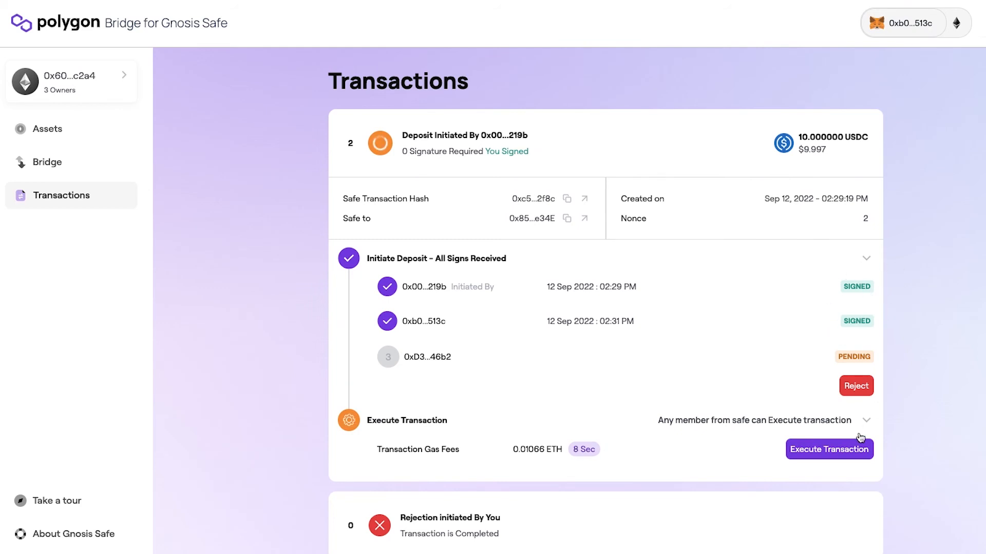
click(841, 459)
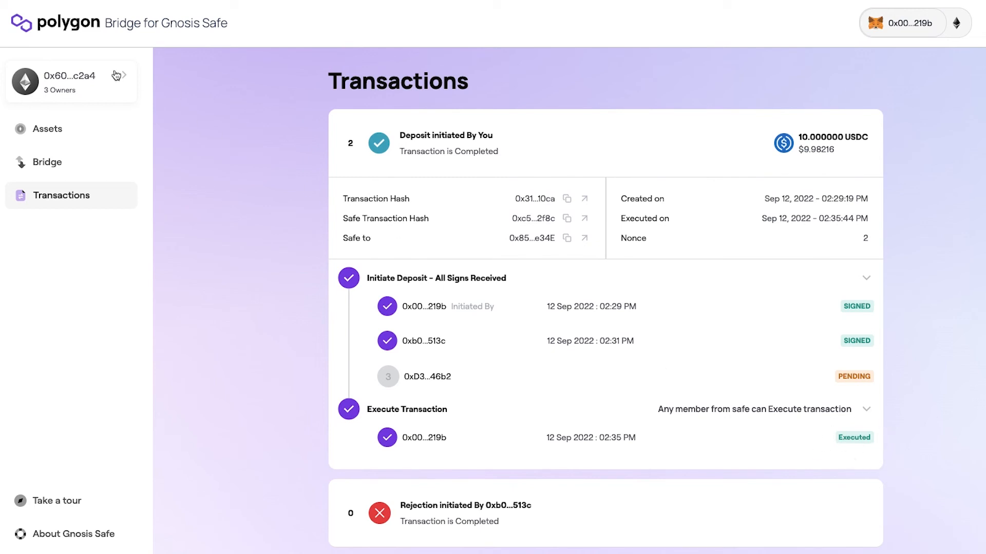
- Choose the Polygon Safe and start transferring its USDC to the Ethereum chain
click(100, 76)
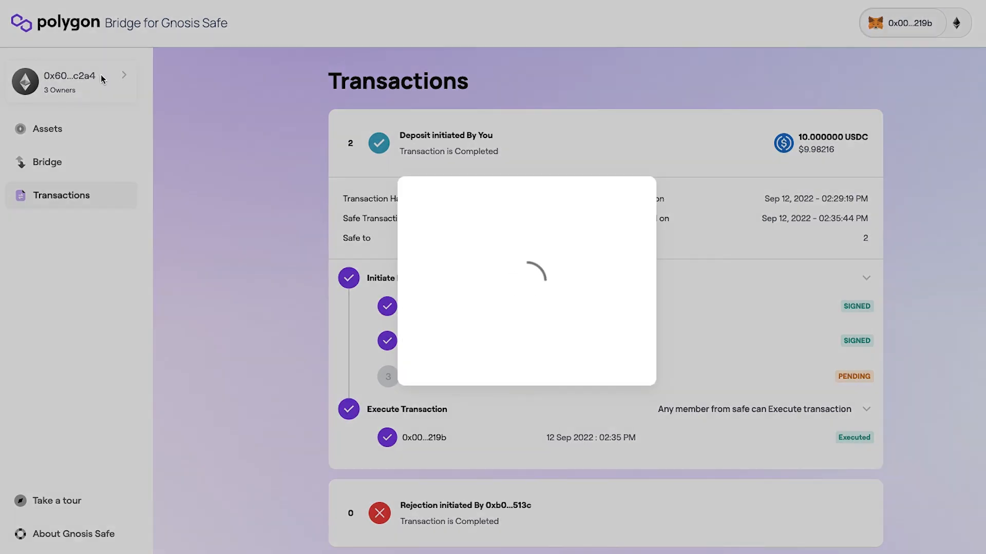
click(512, 234)
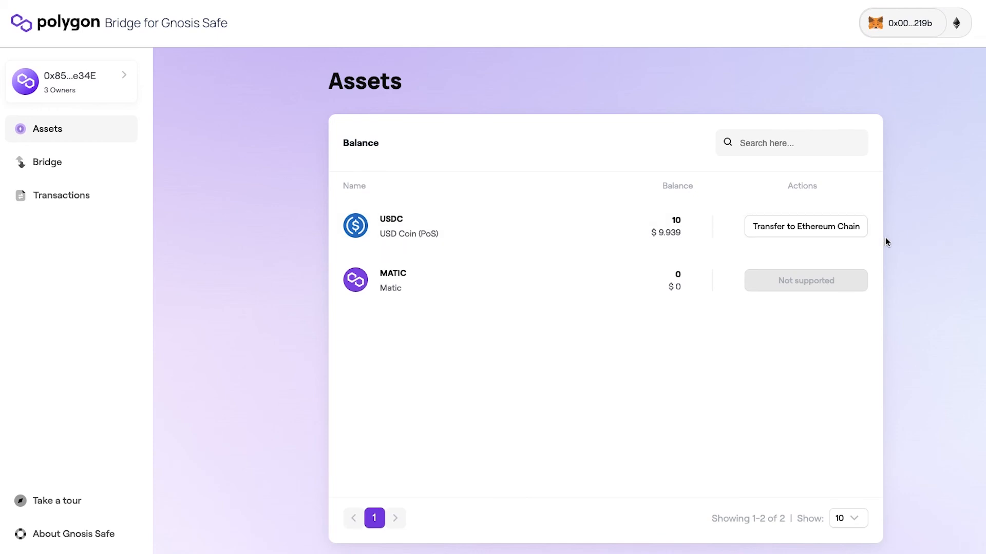
click(854, 230)
- Switch the wallet to the Polygon network and choose the first Ethereum Safe as the recipient of the transfer
click(580, 409)
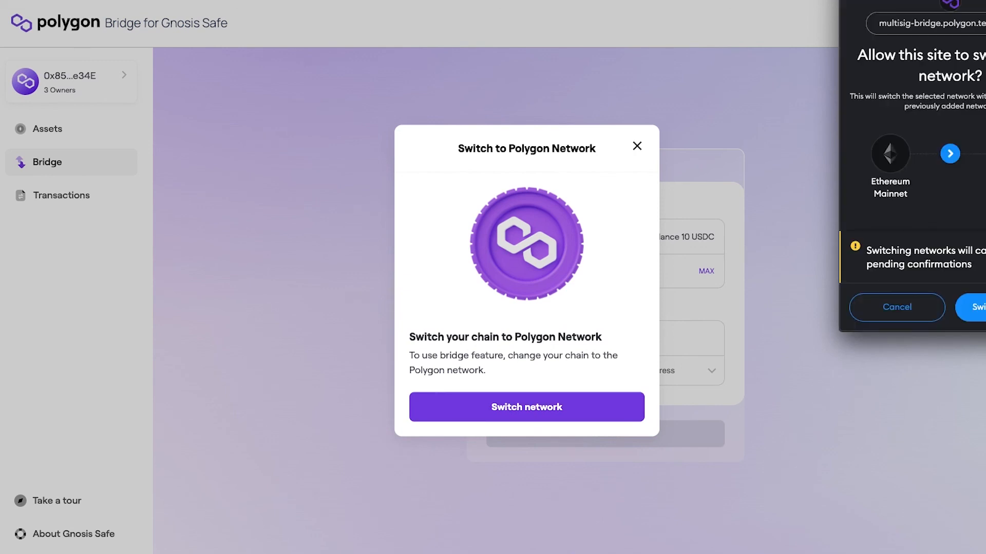
click(978, 307)
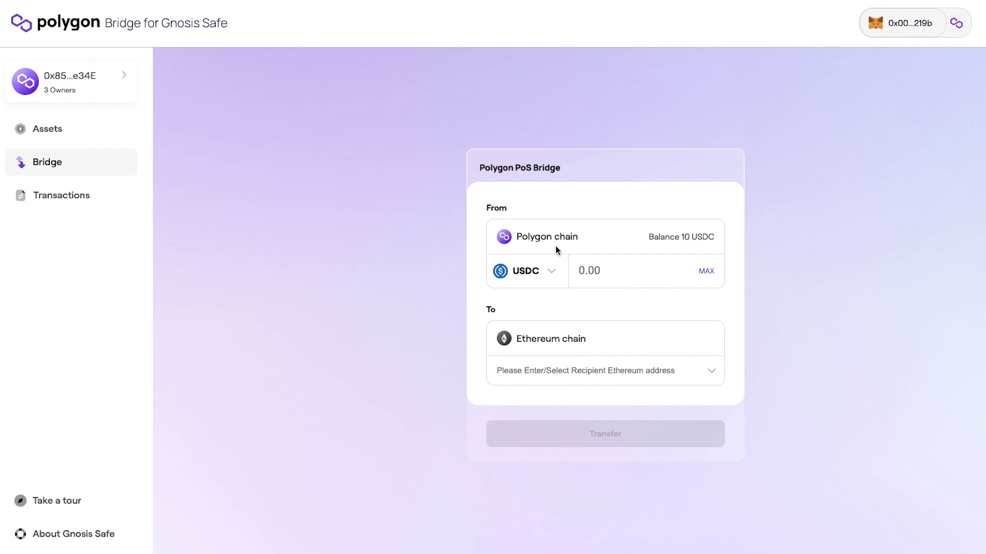
click(635, 371)
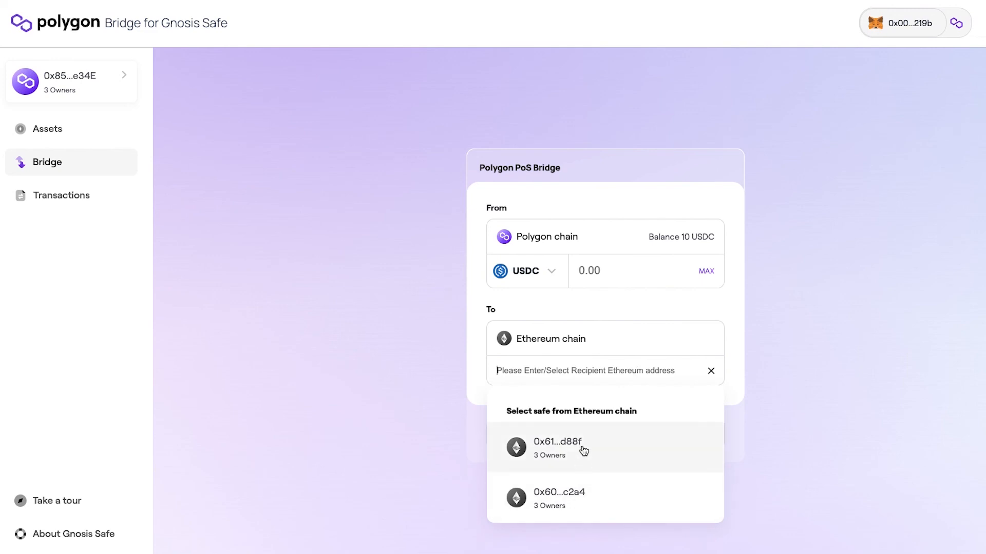
click(599, 460)
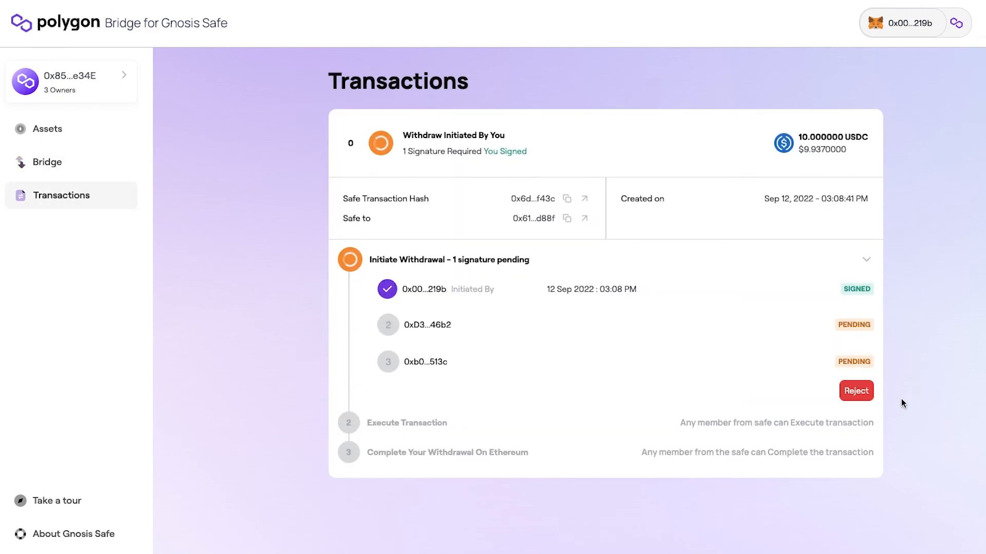
- Initiate a rejection of the pending 10 USDC withdrawal and return to the Polygon Safe's asset balances
click(857, 392)
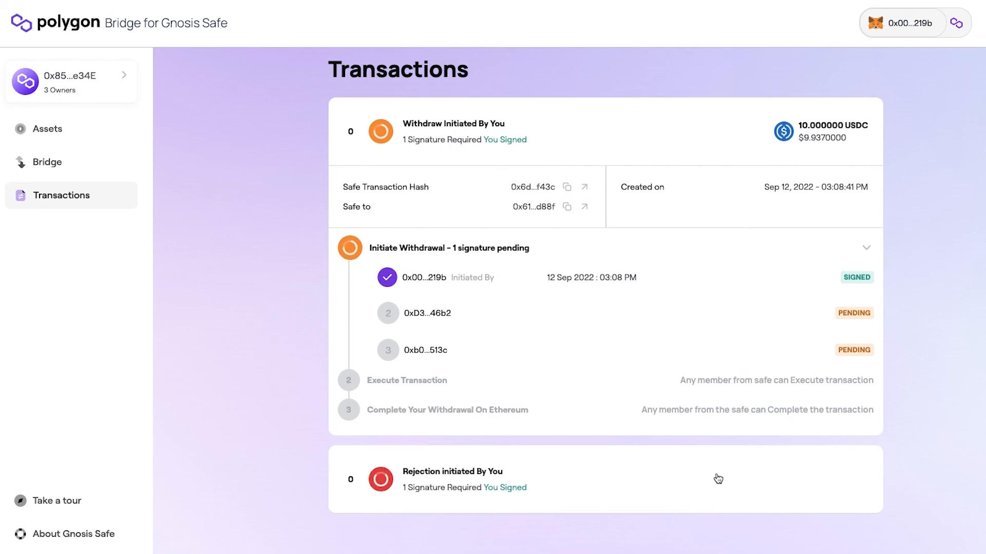
scroll(907, 446, down, 4)
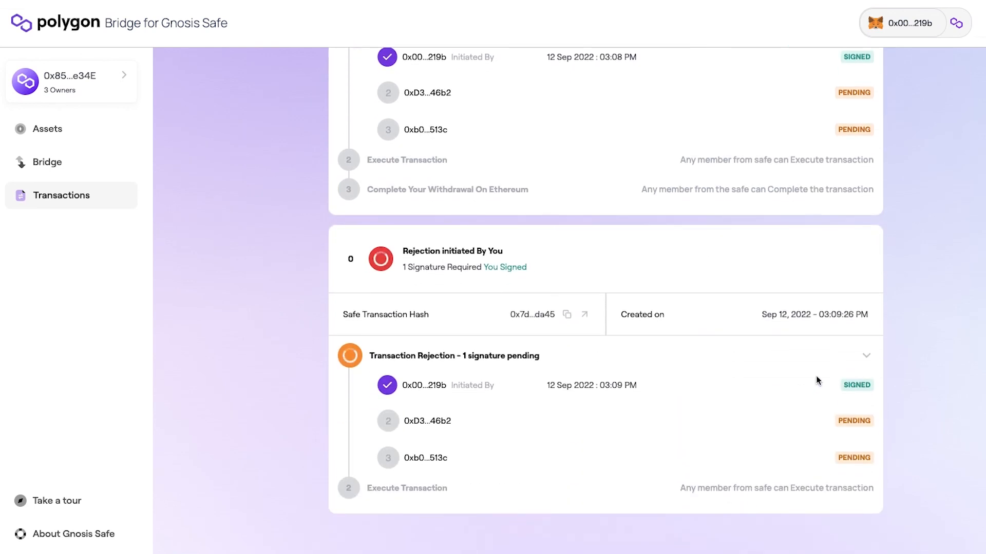
scroll(969, 465, up, 4)
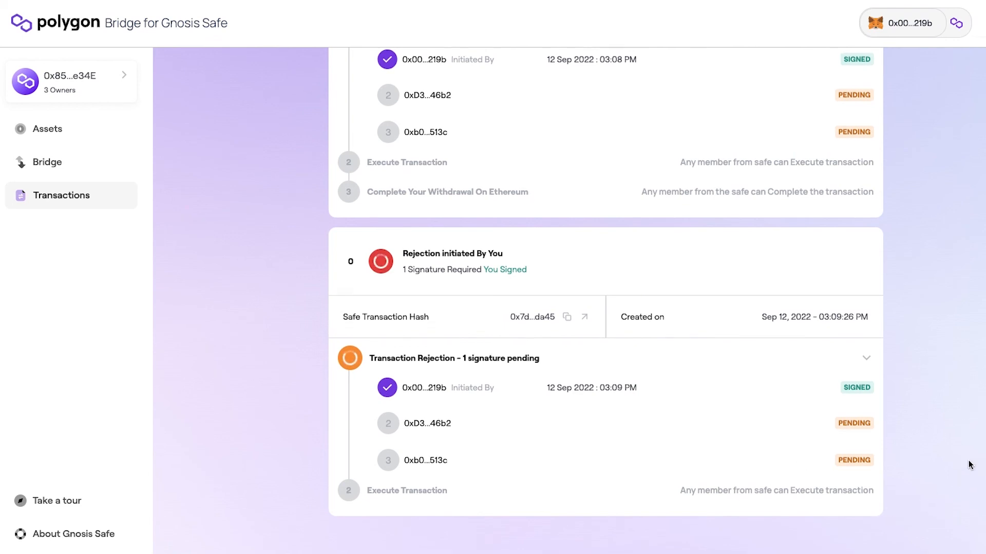
scroll(970, 465, down, 4)
scroll(970, 465, up, 1)
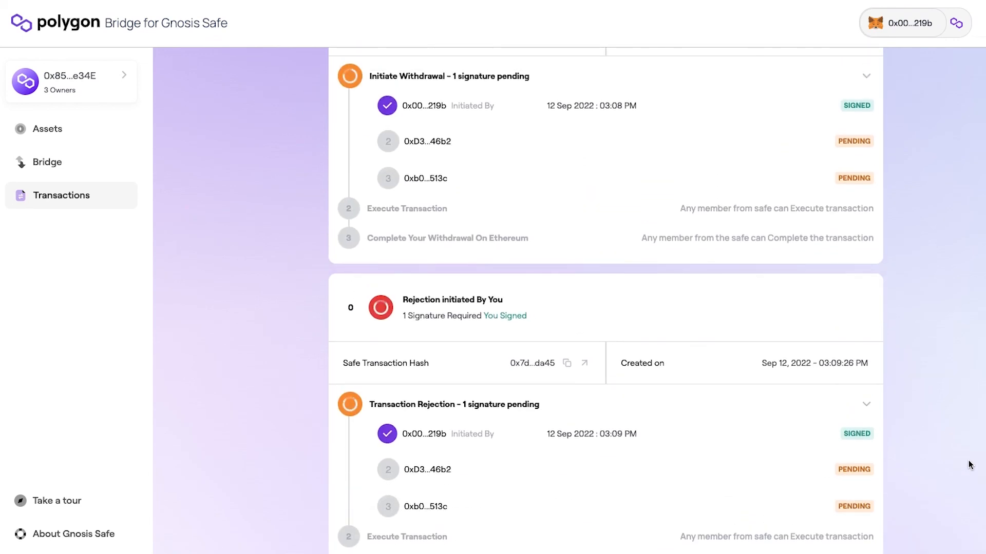
scroll(969, 466, up, 4)
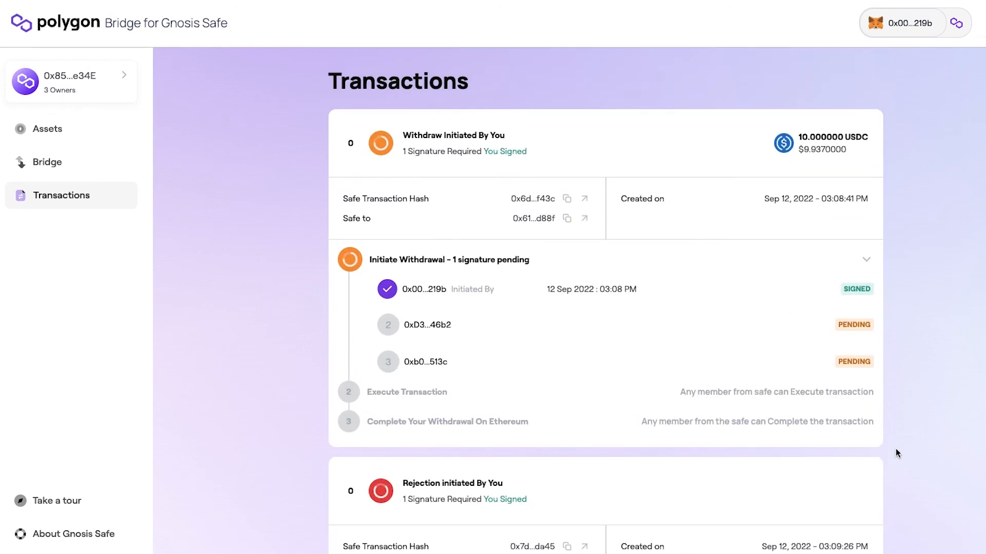
click(64, 135)
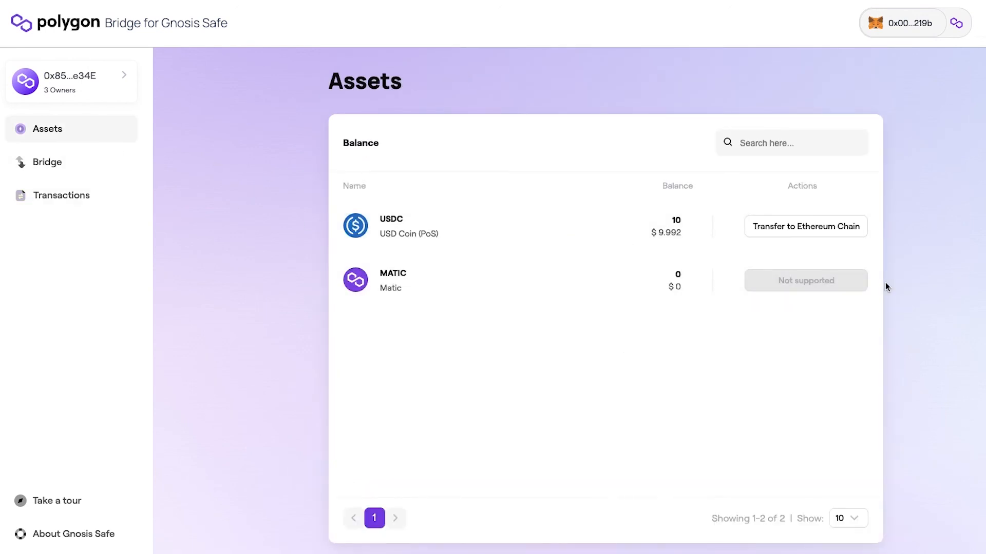